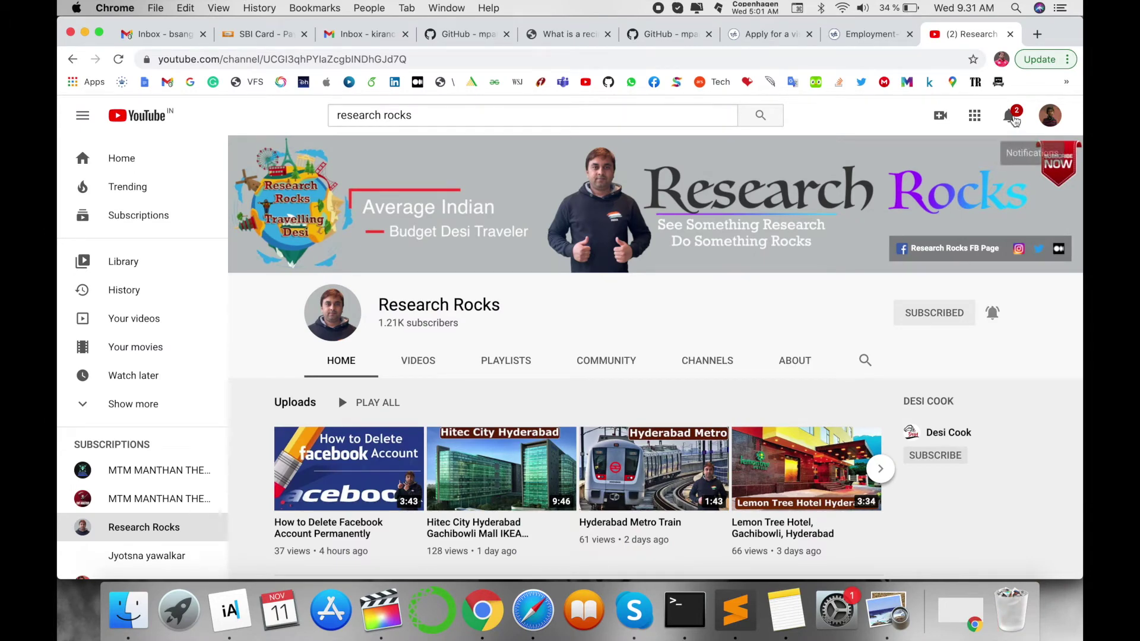
In a new tab, search Google for amazon.in and open the Amazon.in site.
click(1037, 34)
click(551, 369)
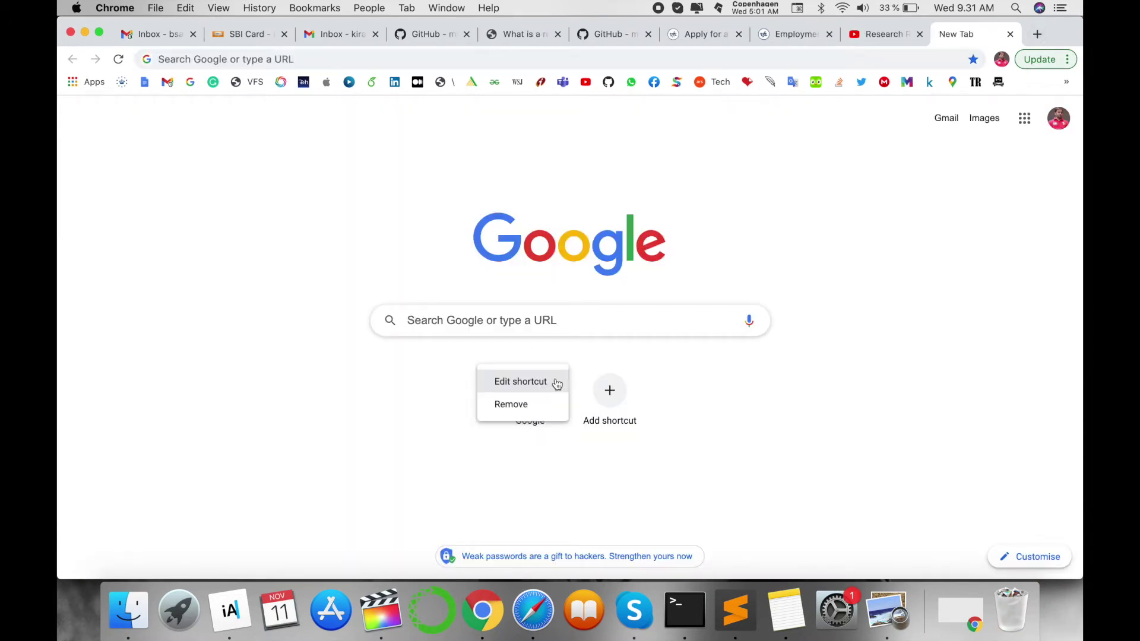
click(529, 389)
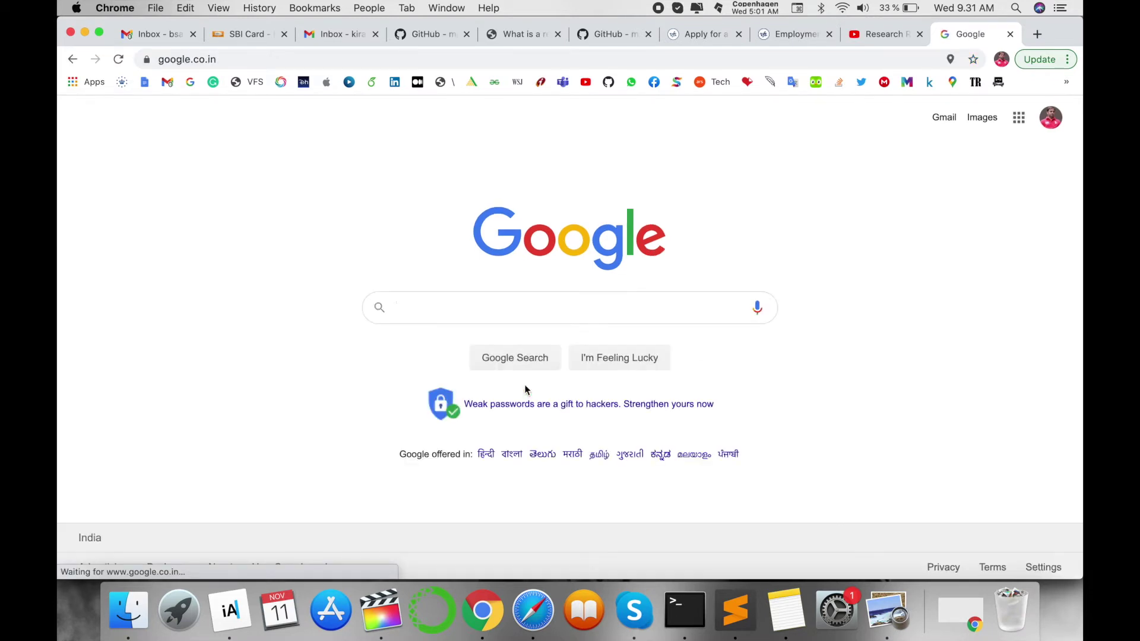
text(am)
key(Down)
key(Return)
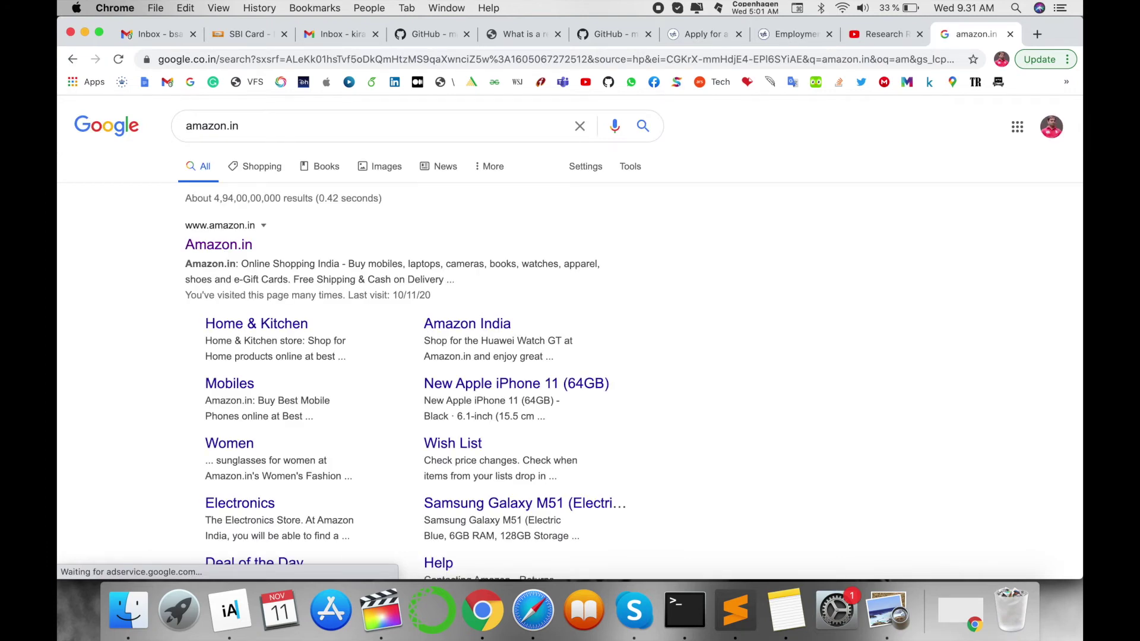
click(220, 247)
Sign in to the Amazon account and go to Account & Lists > Your Account.
mouse_move(843, 115)
click(855, 156)
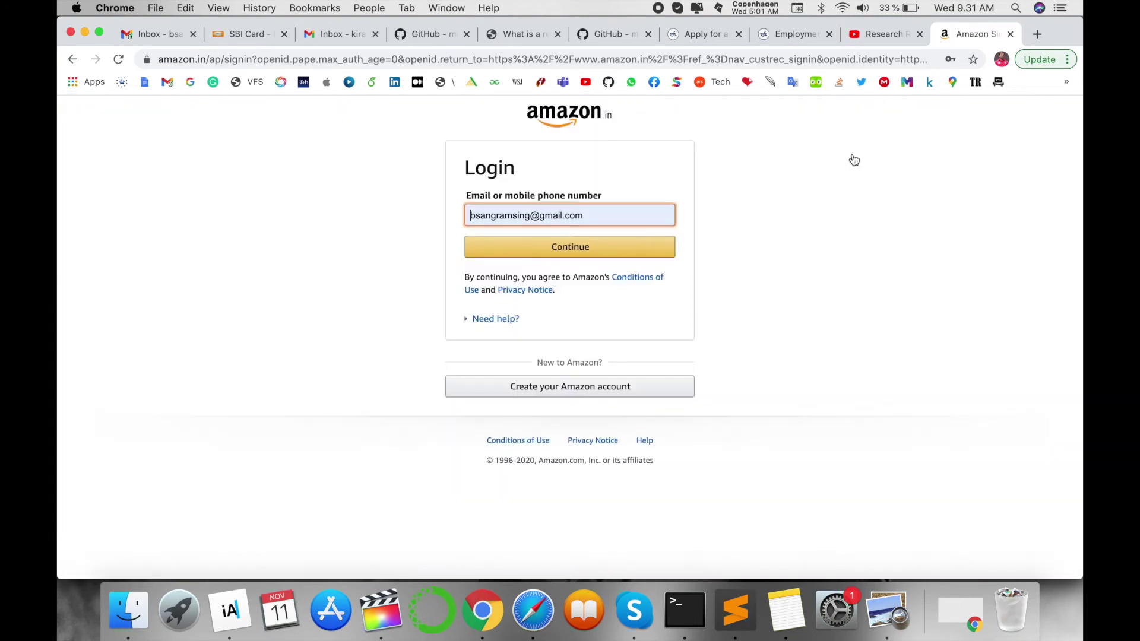
click(594, 254)
click(594, 276)
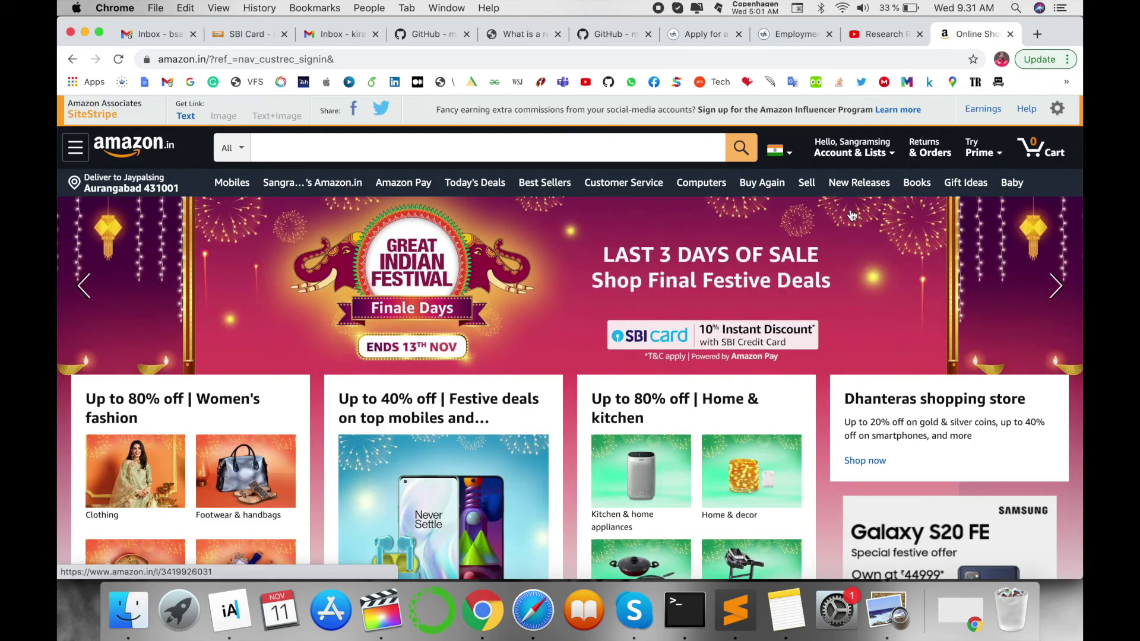
mouse_move(876, 150)
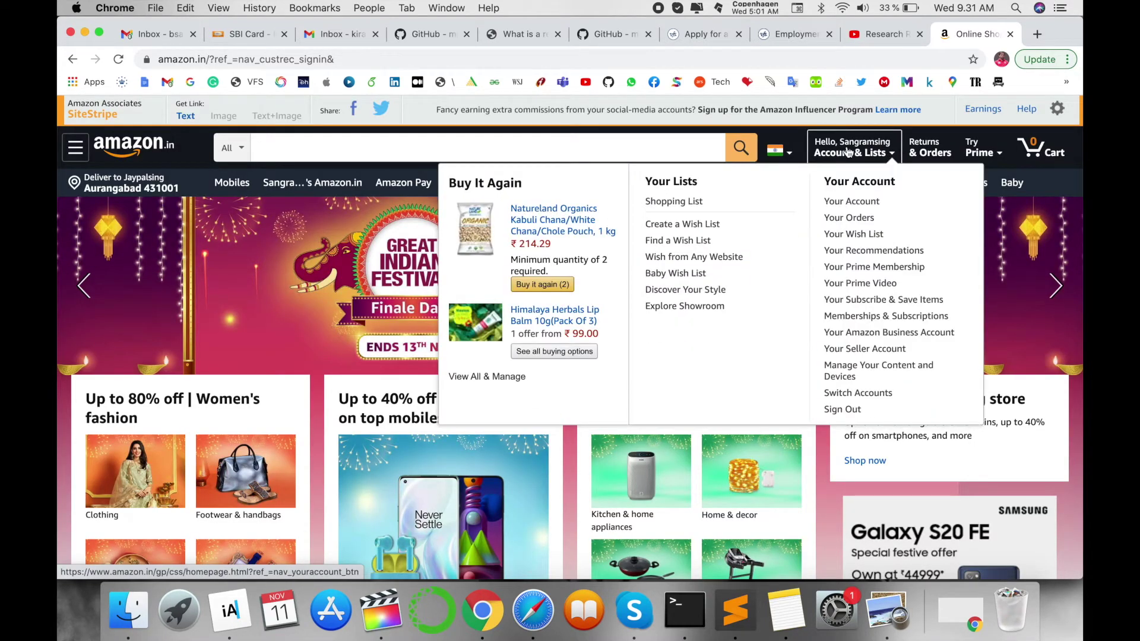
click(858, 203)
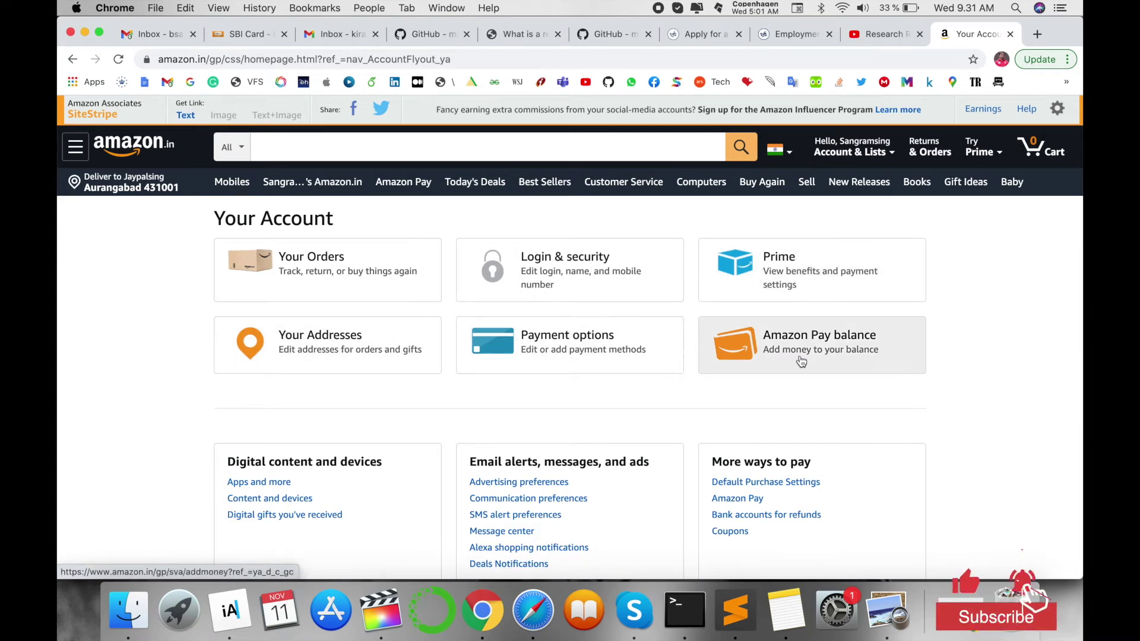
Open Login & security and choose Edit for Two-Step Verification (2SV) Settings.
click(557, 263)
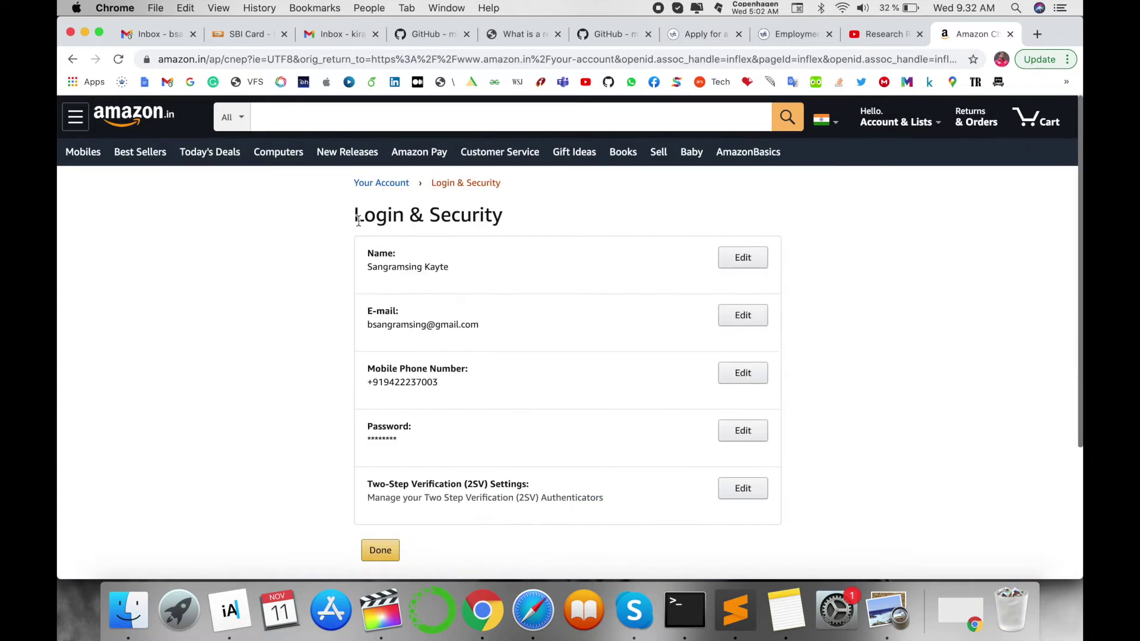
scroll(447, 221, down, 3)
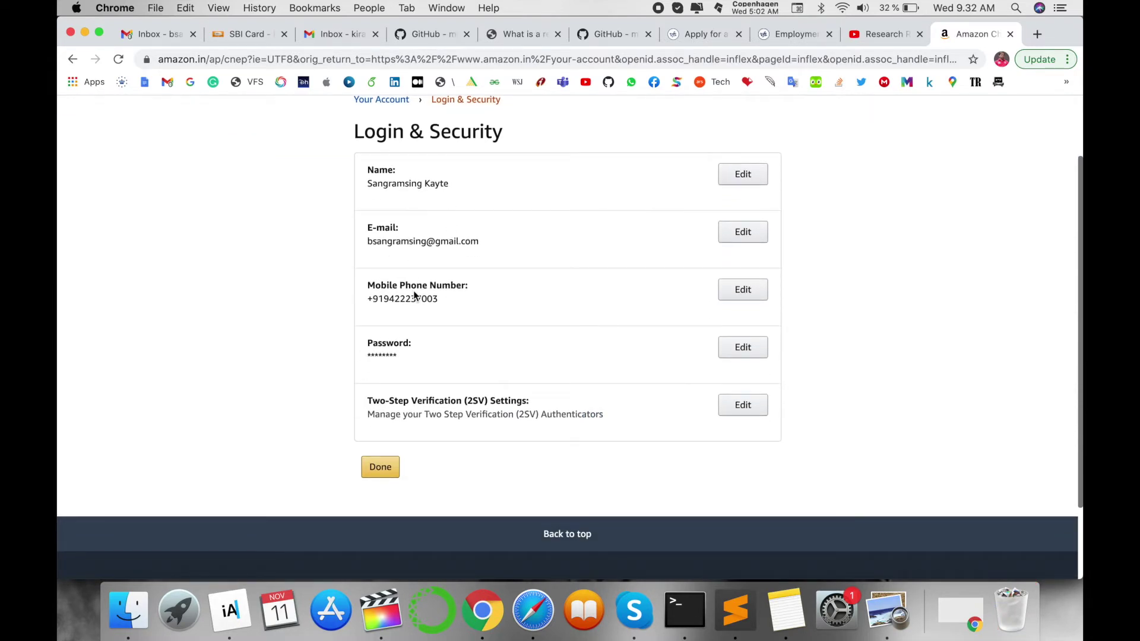
scroll(373, 402, down, 1)
scroll(372, 402, down, 1)
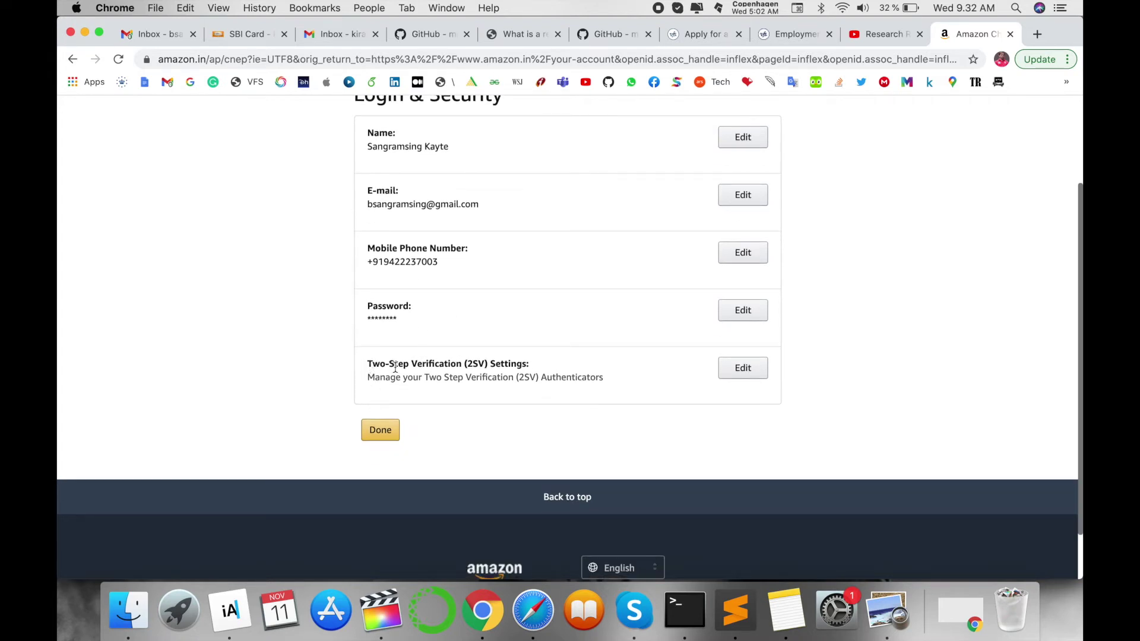
click(742, 369)
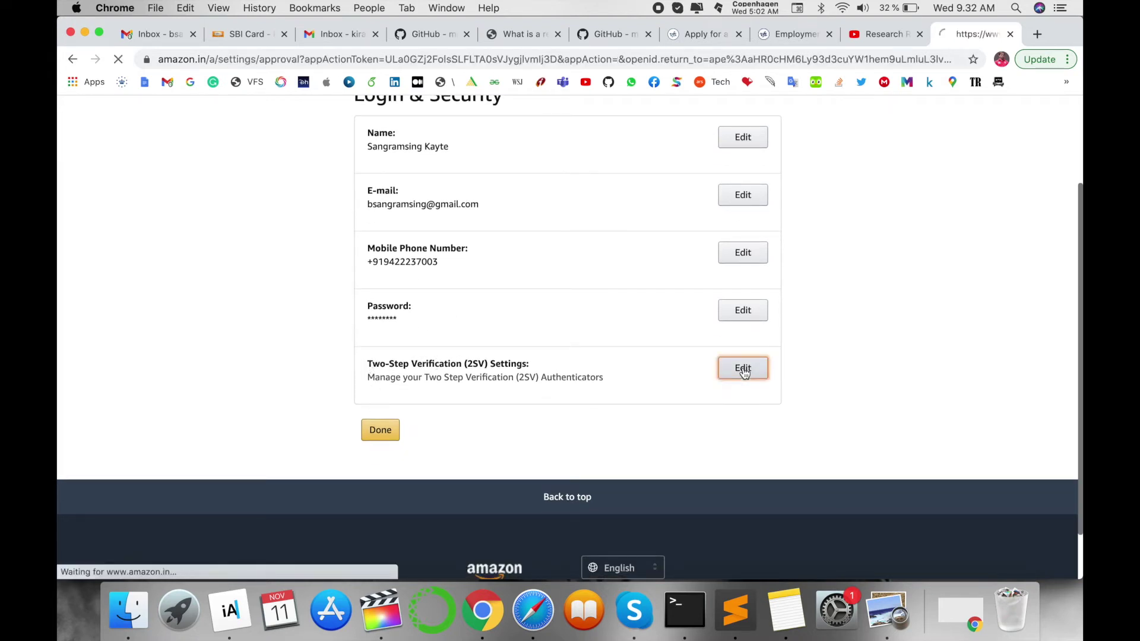
scroll(555, 422, down, 1)
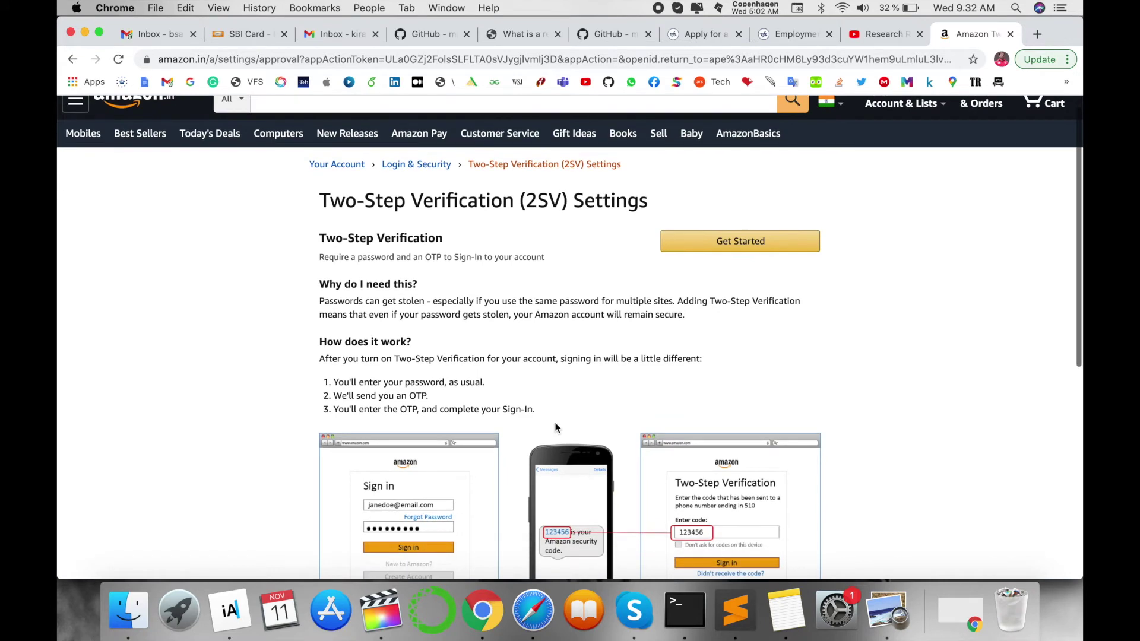
Start 2SV enrollment with phone-number OTPs delivered by Text message (SMS).
click(714, 242)
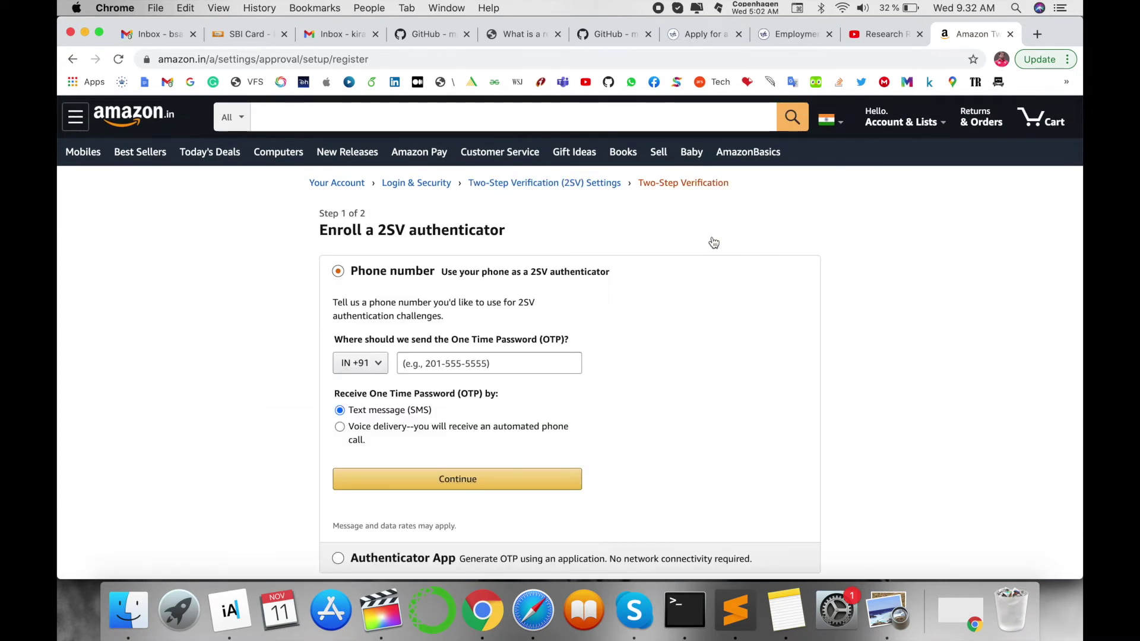
scroll(490, 326, down, 1)
scroll(489, 327, down, 1)
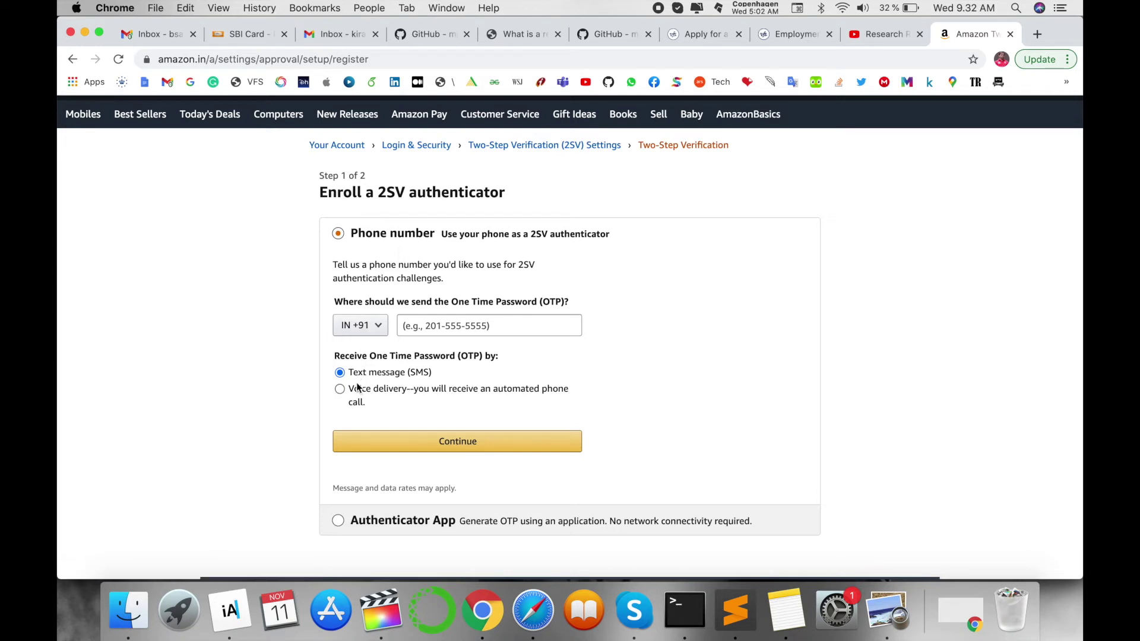
click(339, 389)
click(340, 373)
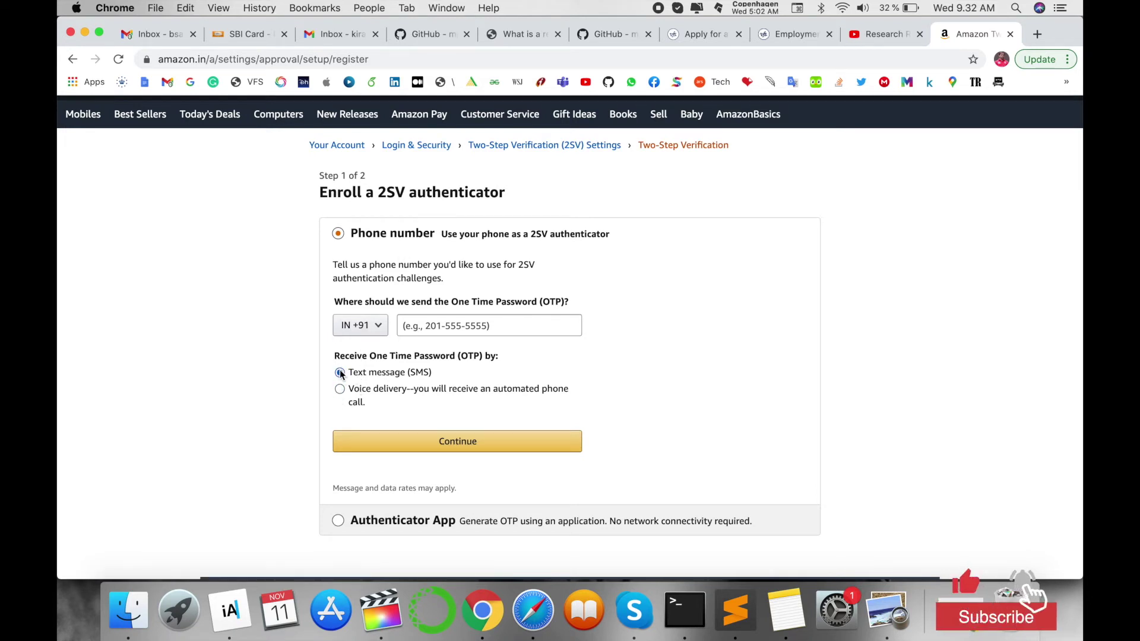
scroll(462, 416, down, 2)
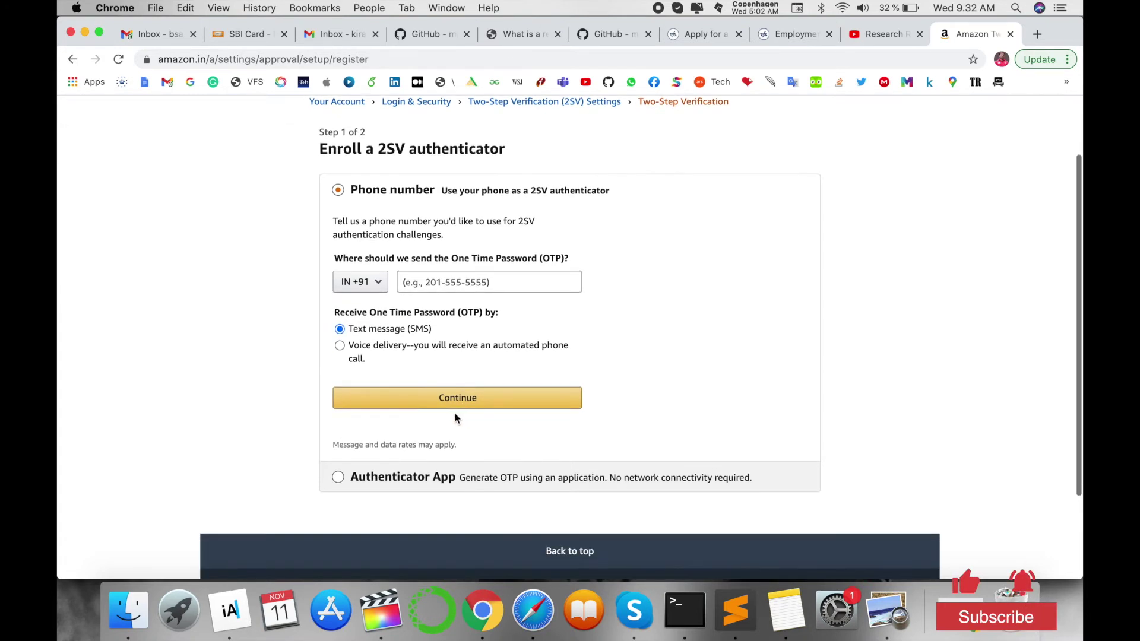
click(338, 478)
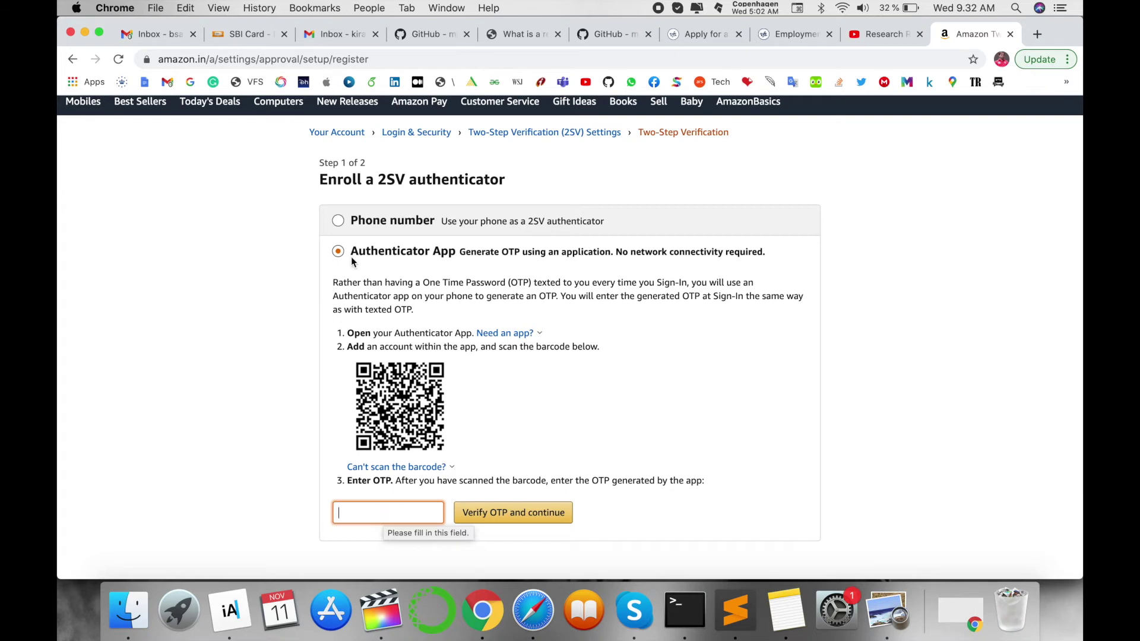
click(338, 221)
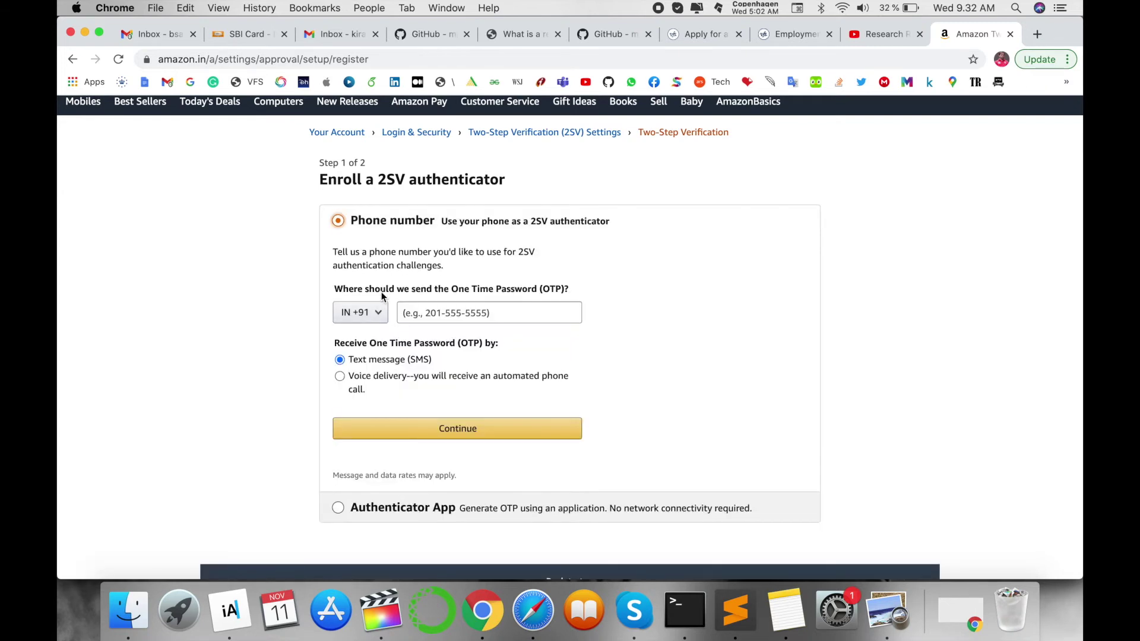
Enter the phone number, then confirm it with the one-time password received by SMS.
click(431, 307)
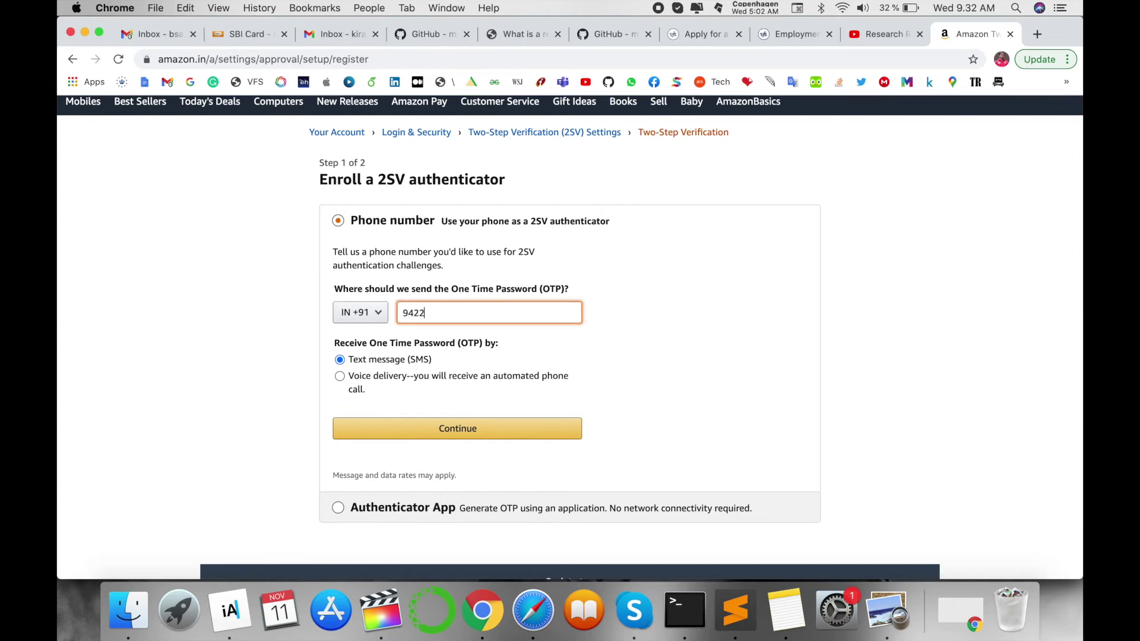
click(471, 427)
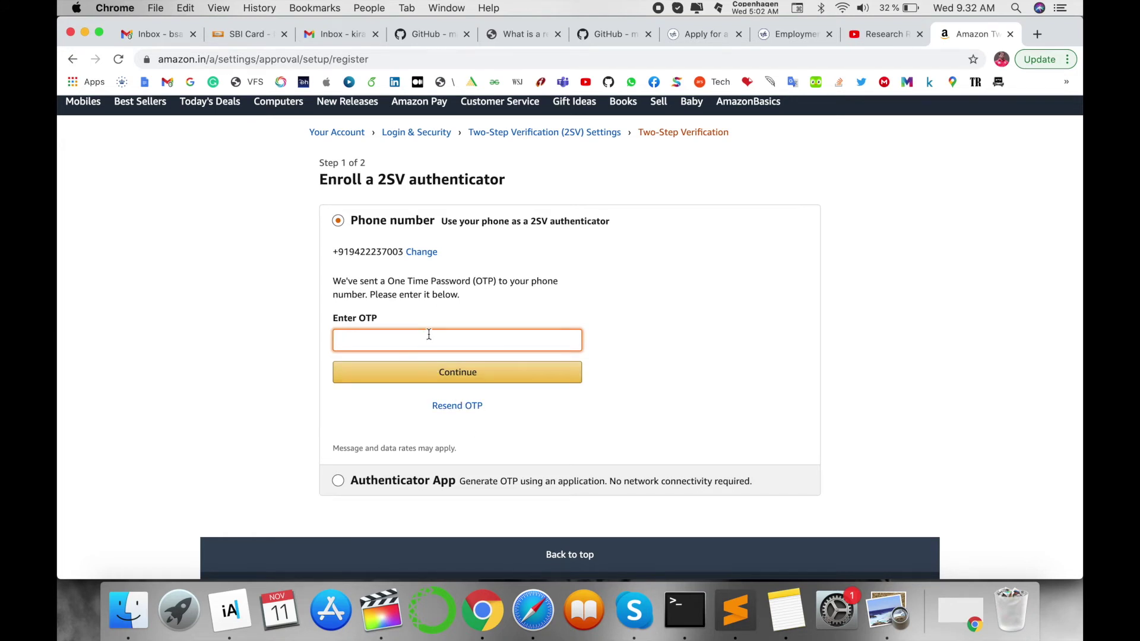
click(465, 373)
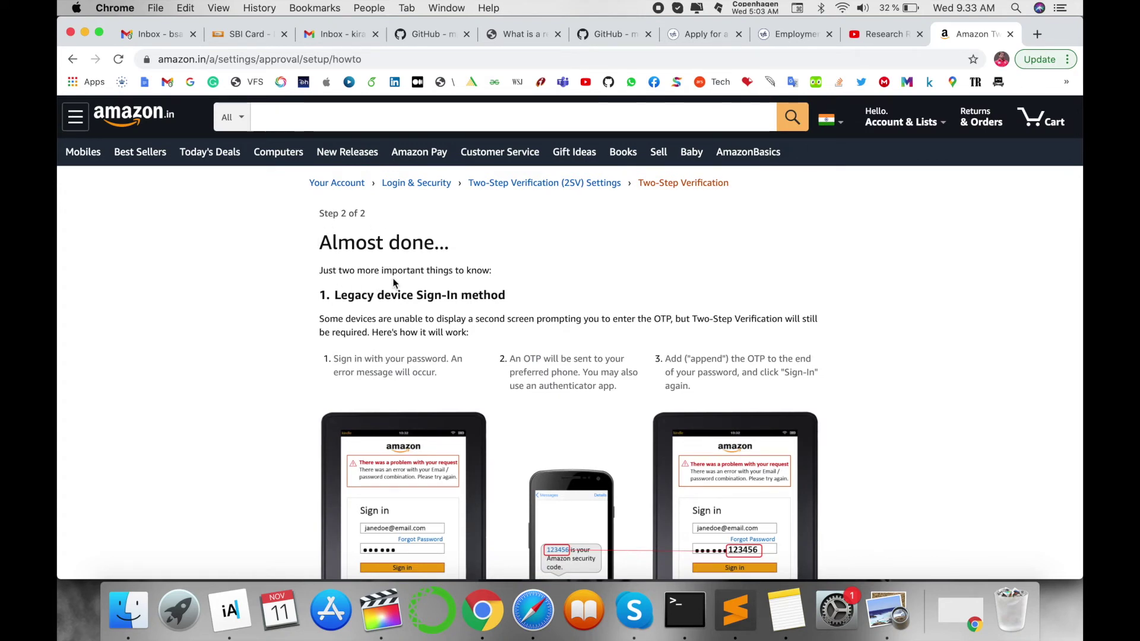
Tick 'Don't require OTP on this browser' and turn on Two-Step Verification.
scroll(447, 280, down, 8)
click(326, 332)
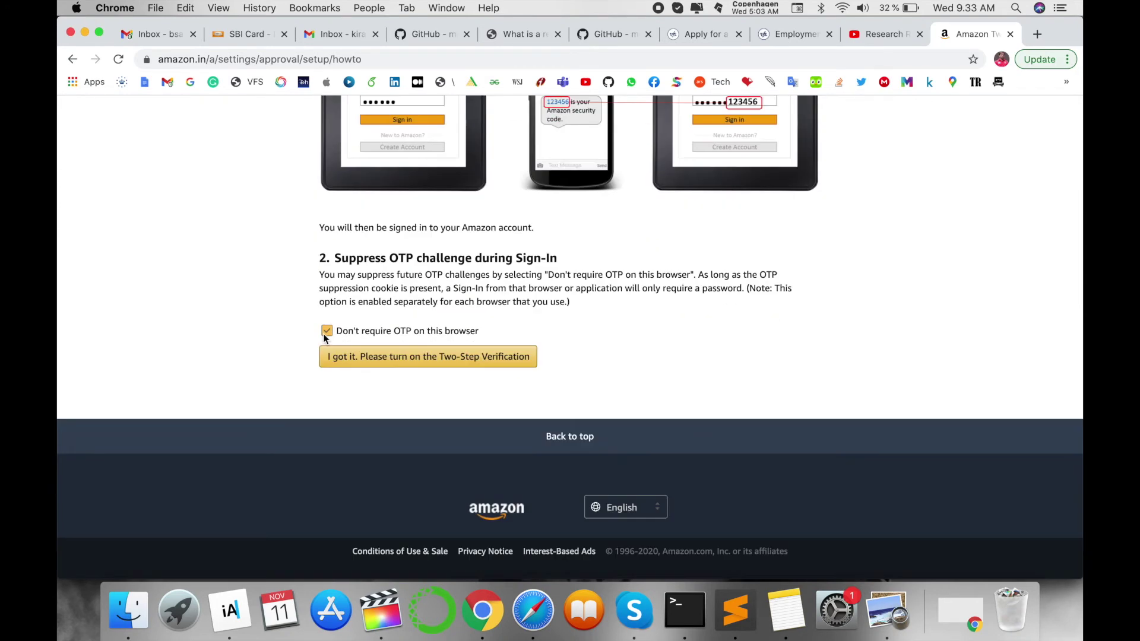
click(327, 331)
click(328, 331)
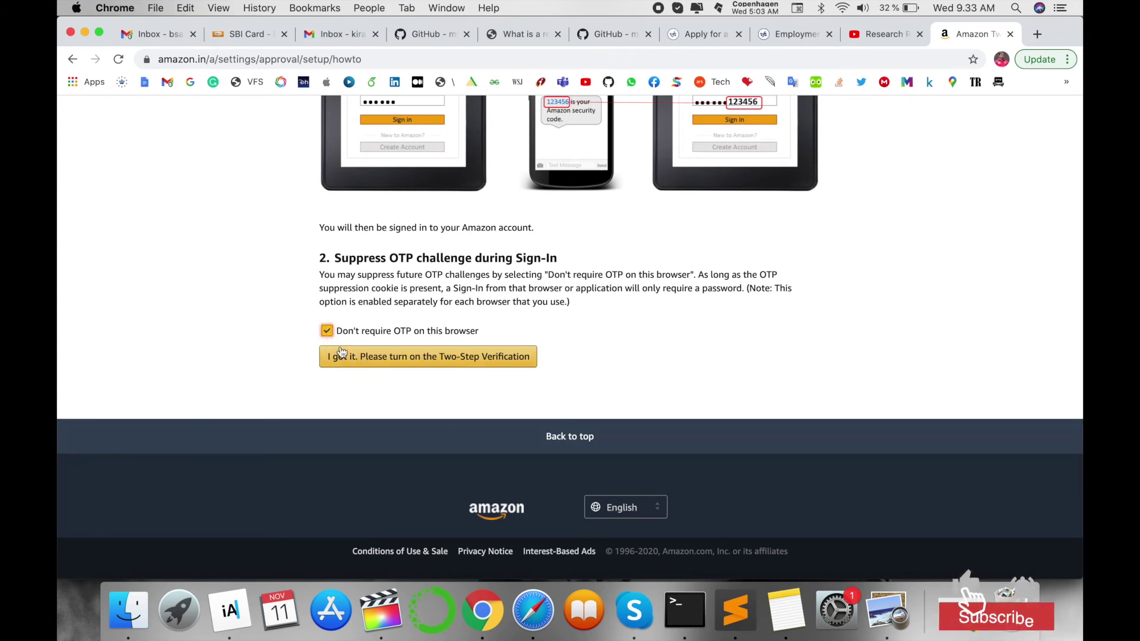
click(327, 331)
click(327, 331)
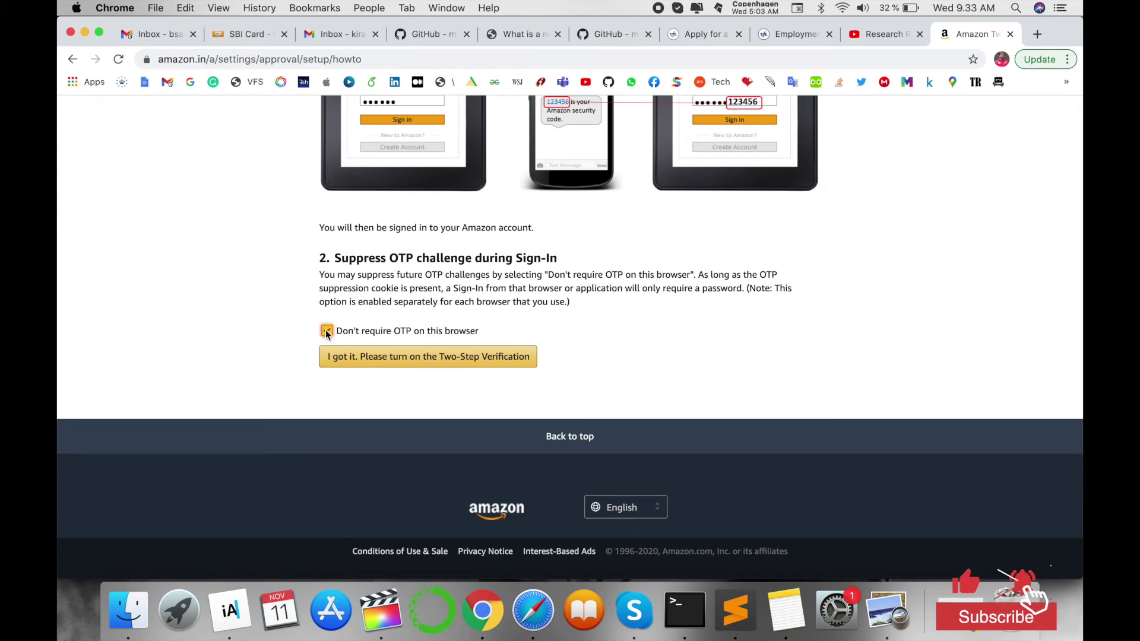
click(386, 361)
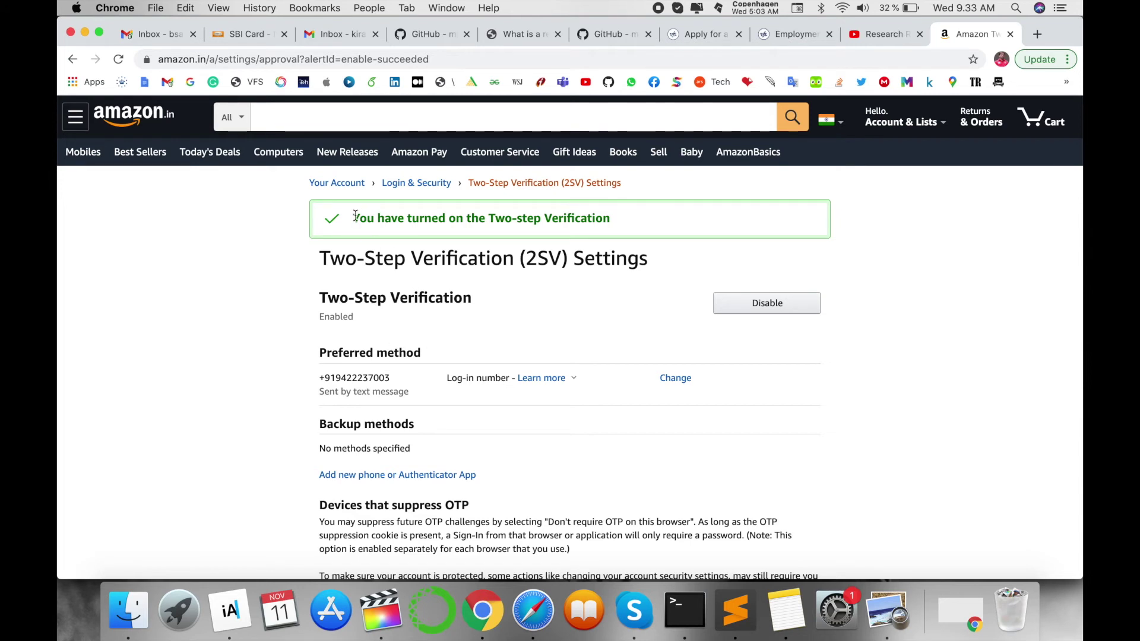
Highlight the 2SV success message, then sign out via Account & Lists.
drag(353, 216, 690, 218)
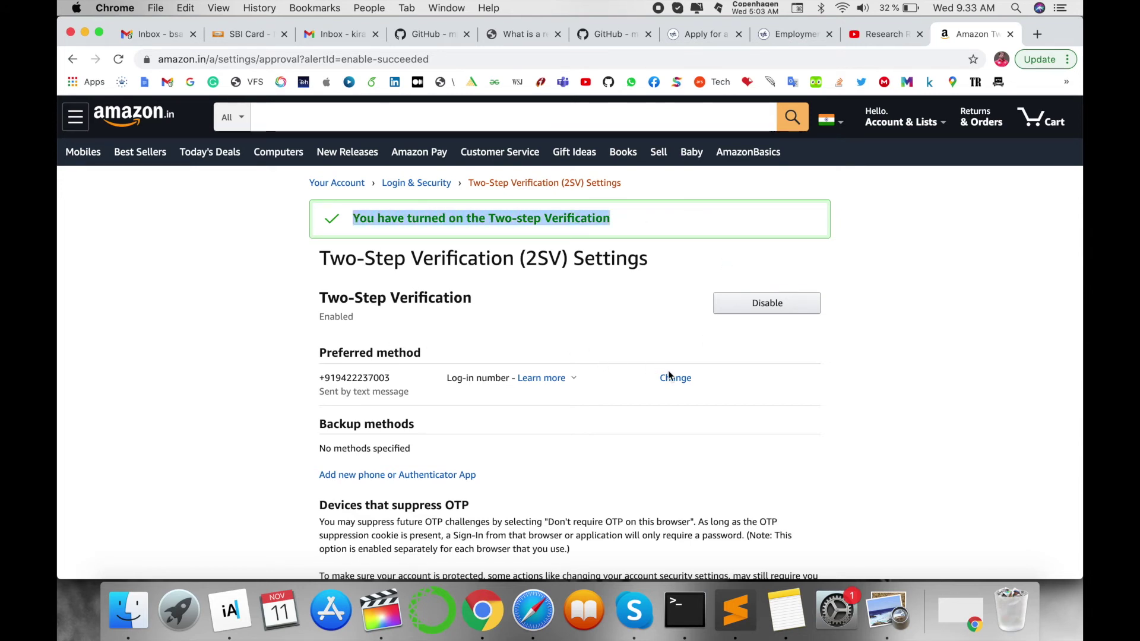
scroll(669, 374, down, 1)
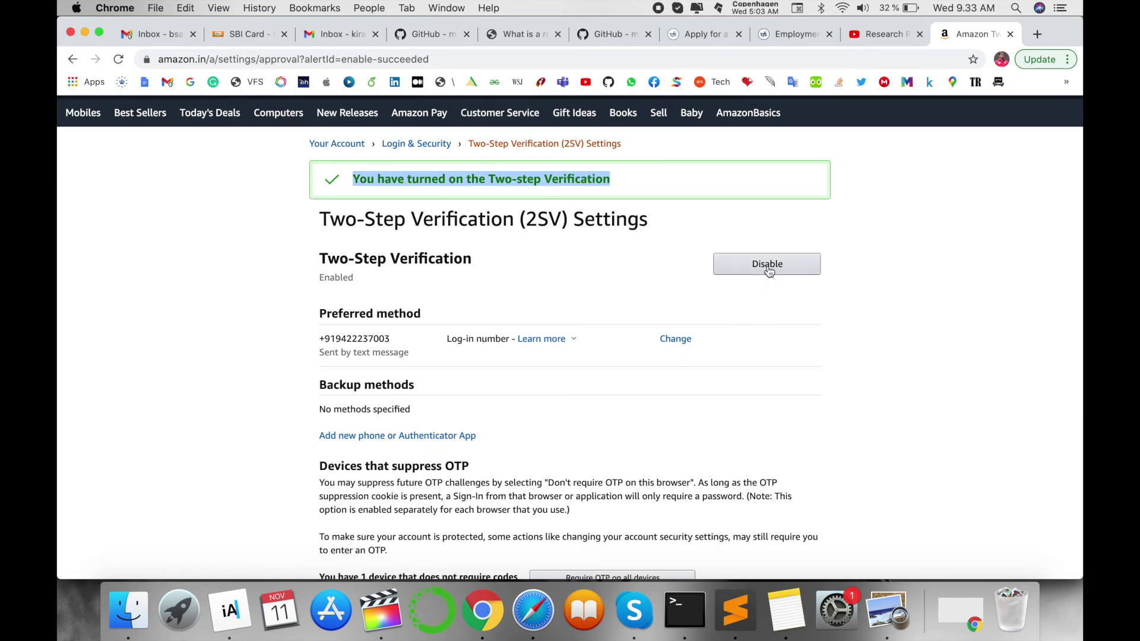
scroll(597, 405, up, 1)
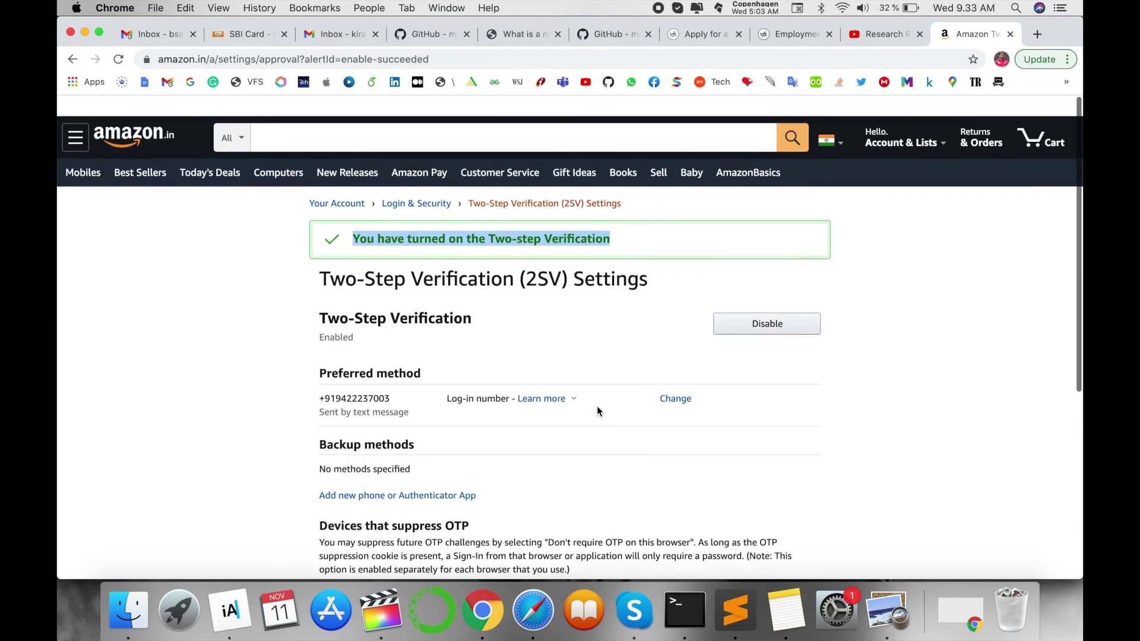
mouse_move(943, 126)
click(908, 322)
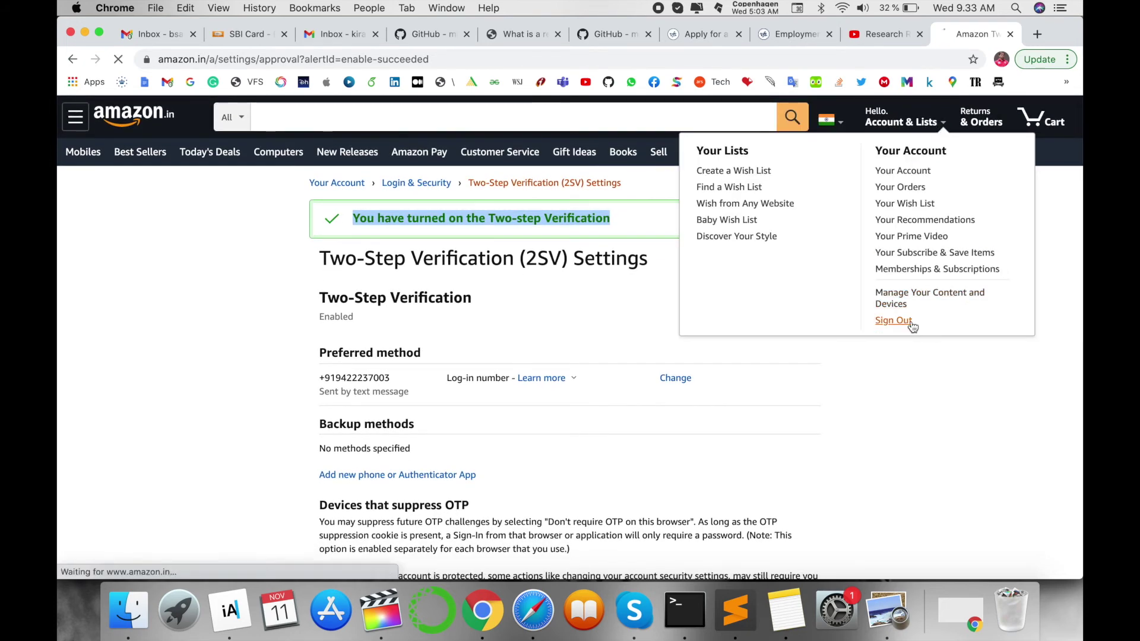
In Safari, search Google for amazon.in in a new tab and open Amazon.in.
click(533, 610)
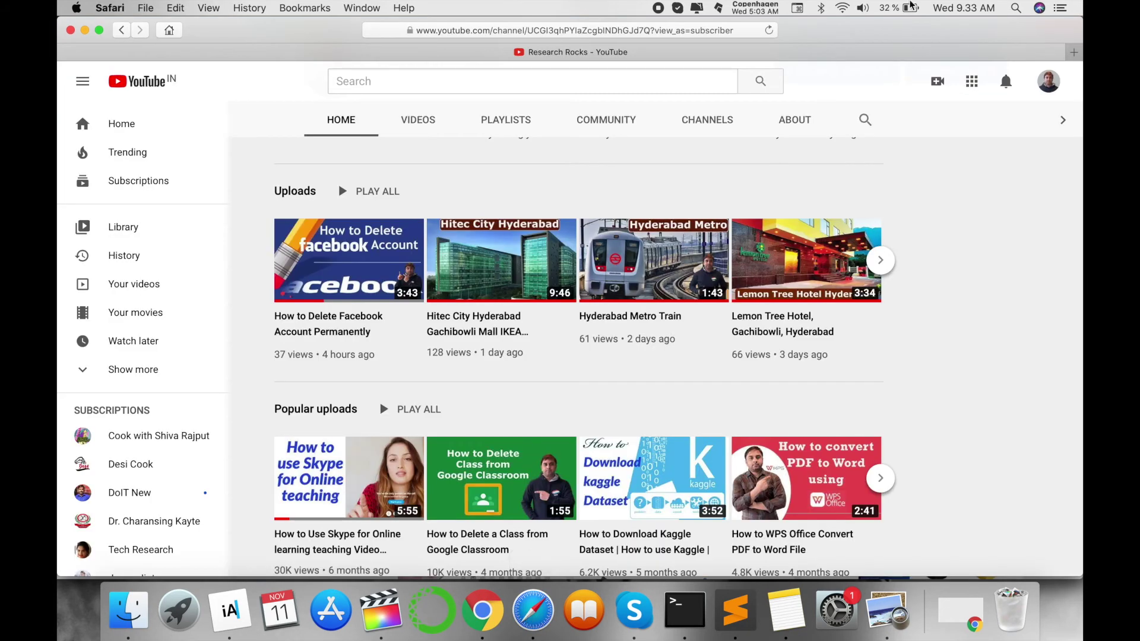
click(1075, 52)
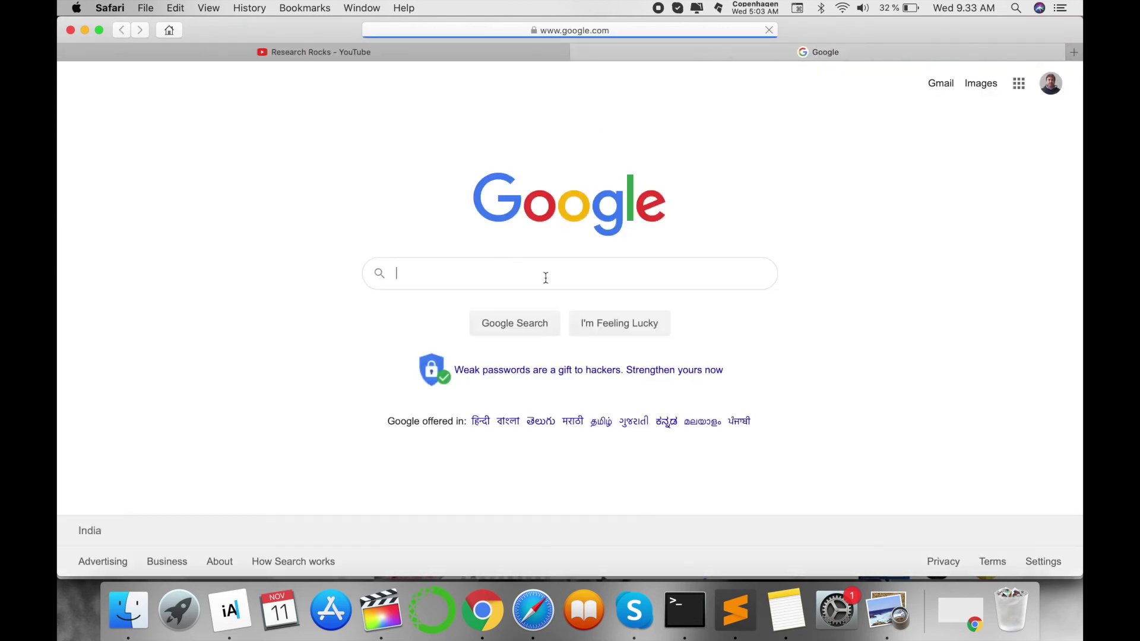
click(519, 271)
text(ama)
key(Down)
key(Return)
click(239, 210)
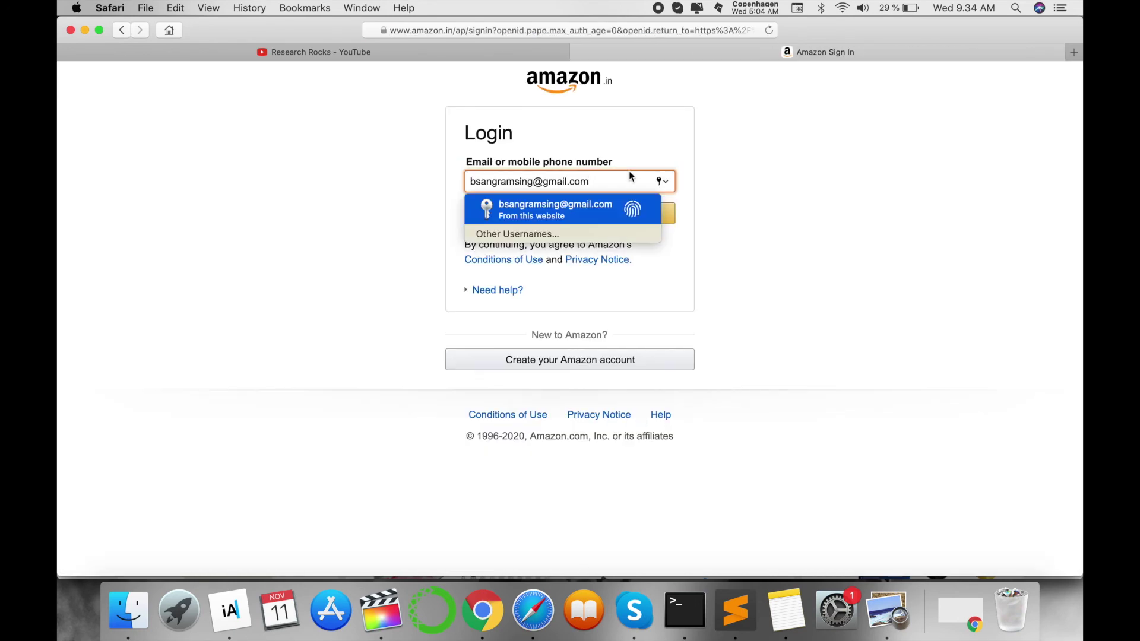
Submit the account email and complete sign-in with the SMS one-time password.
key(Return)
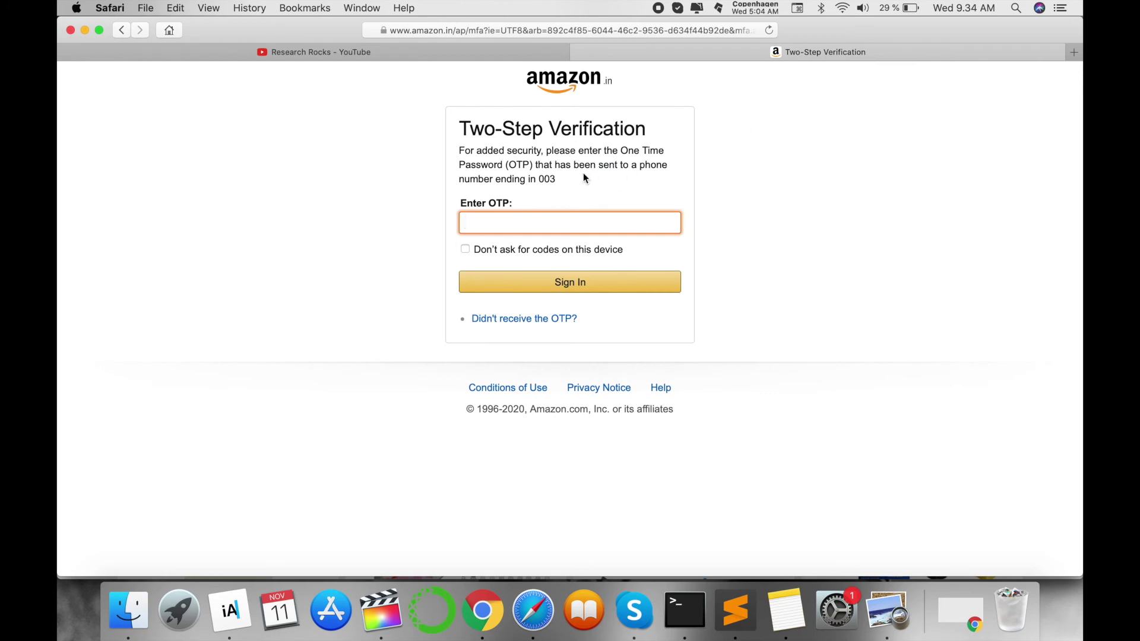
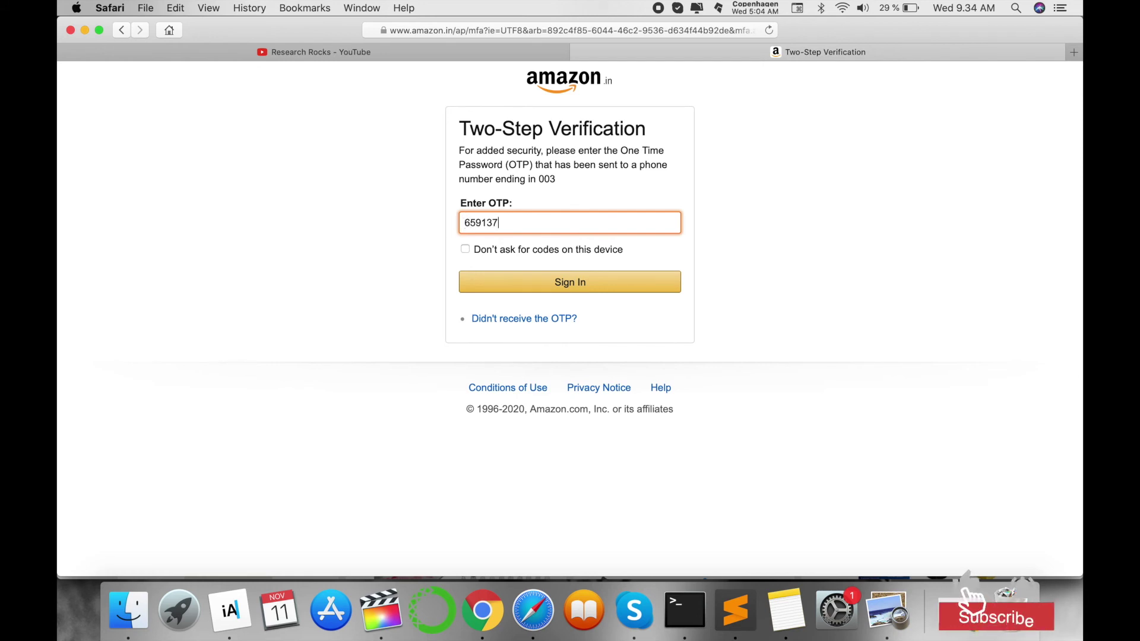
click(565, 284)
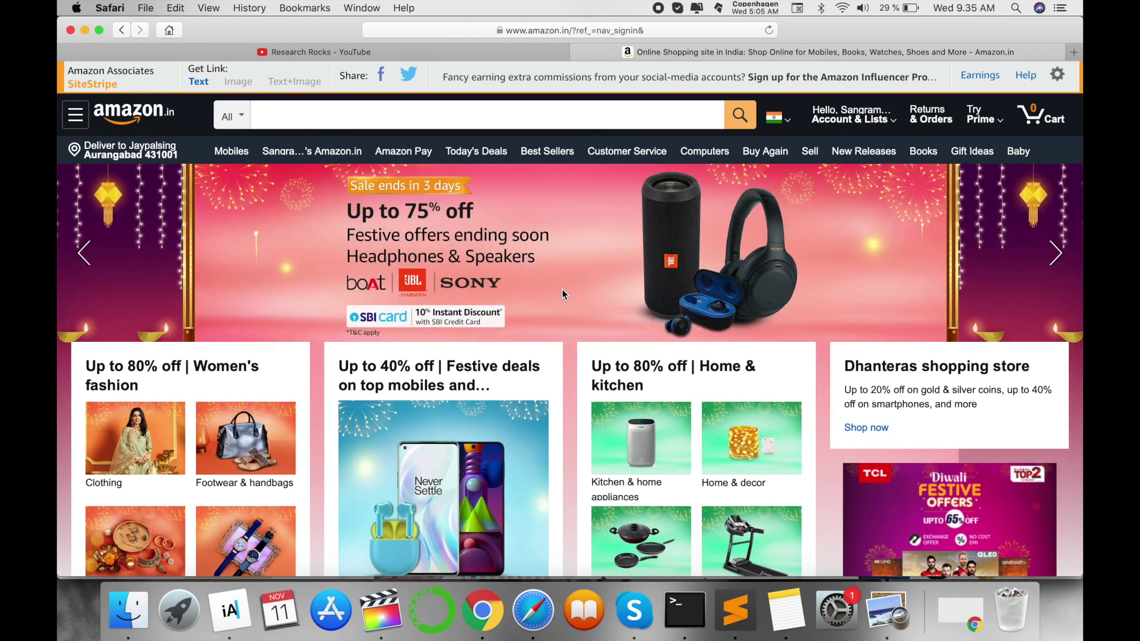
Switch to the Research Rocks - YouTube tab and scroll up to its banner.
click(442, 54)
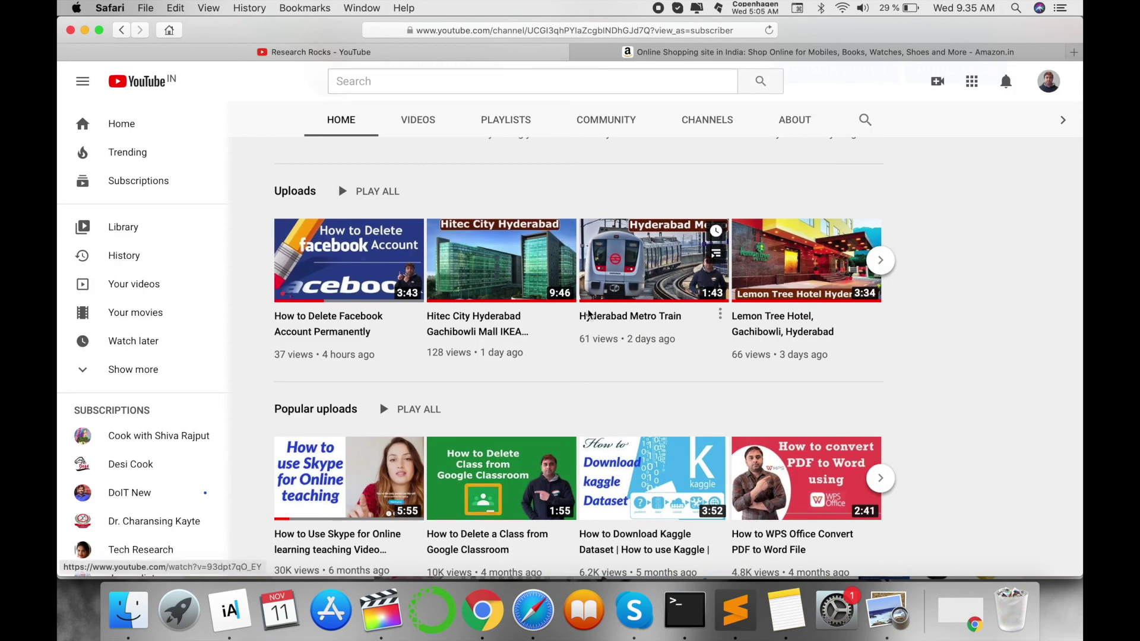
scroll(588, 314, up, 5)
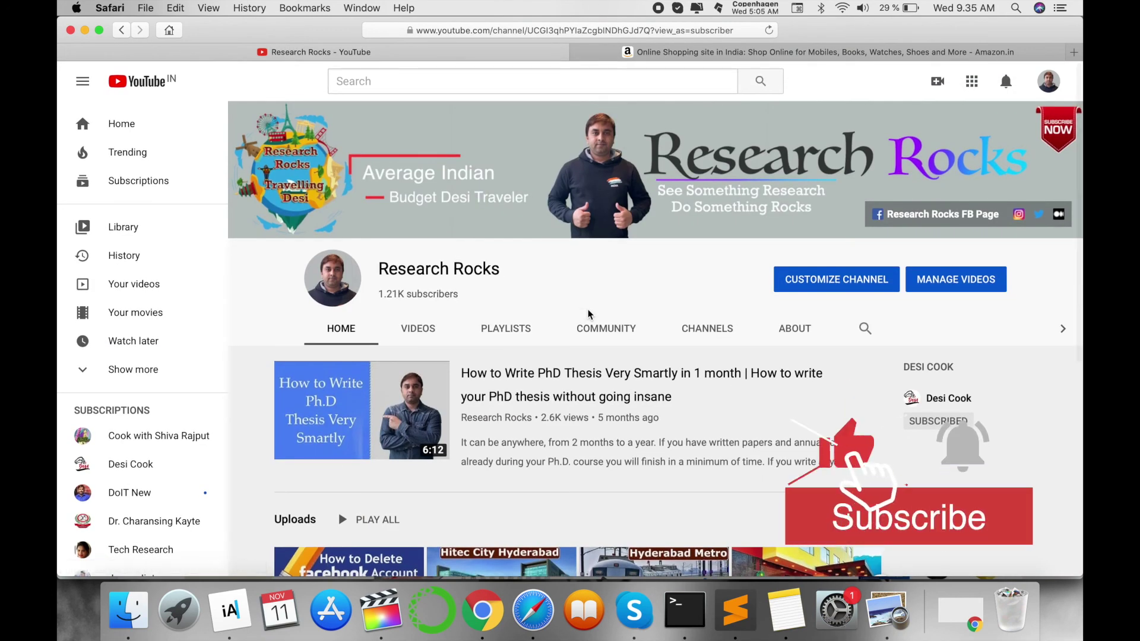